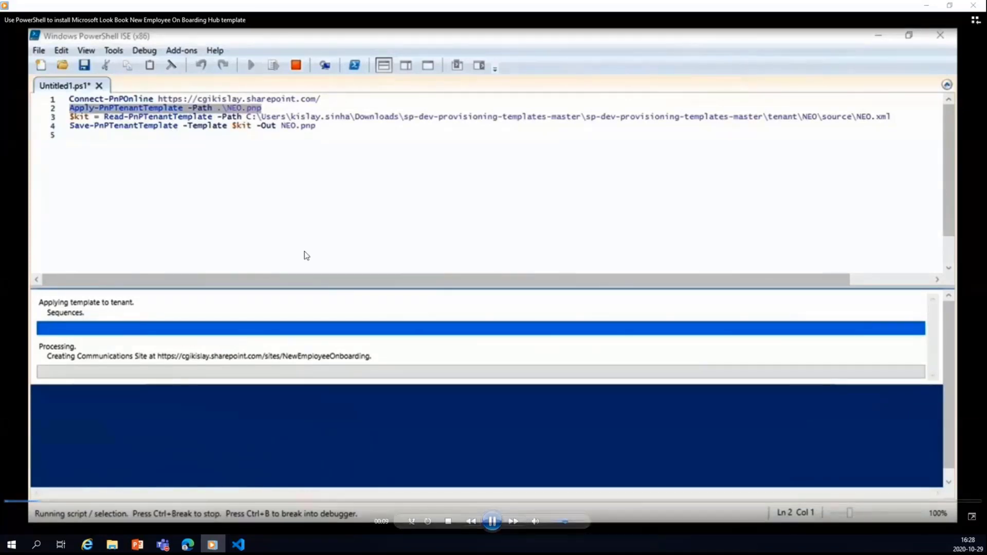
Step: Seek through the PnP template recording, from PreOnboarding uploads to the finished script output
left_click(503, 501)
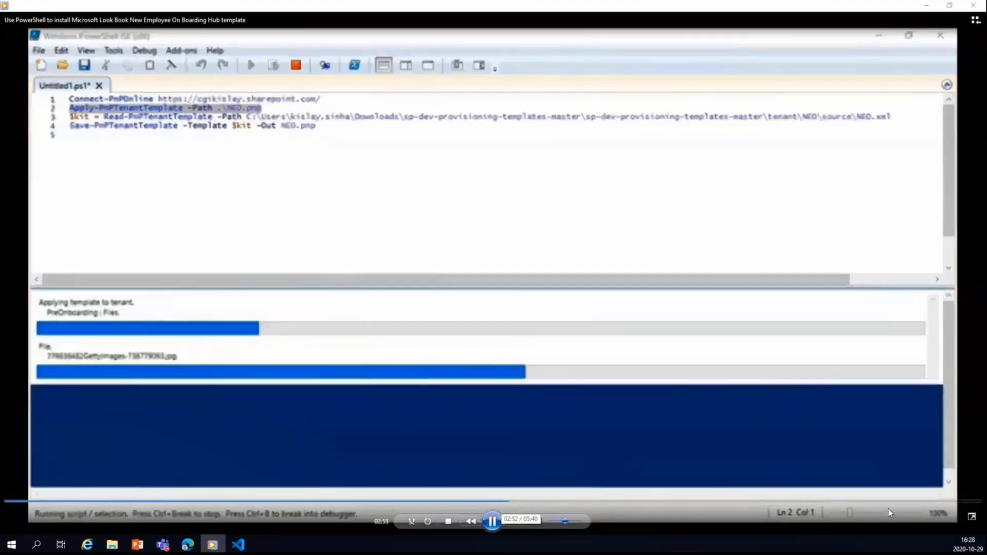
left_click(948, 502)
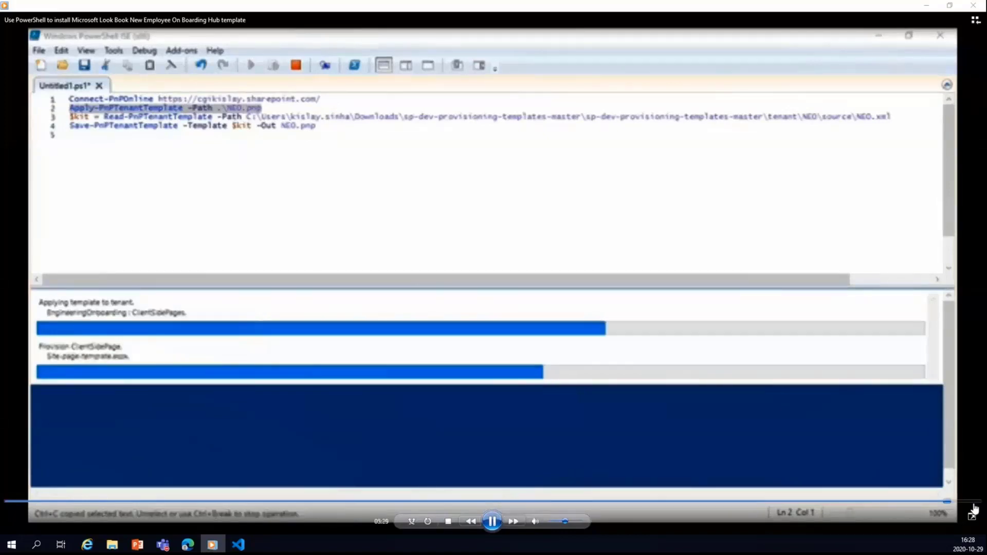
left_click(971, 504)
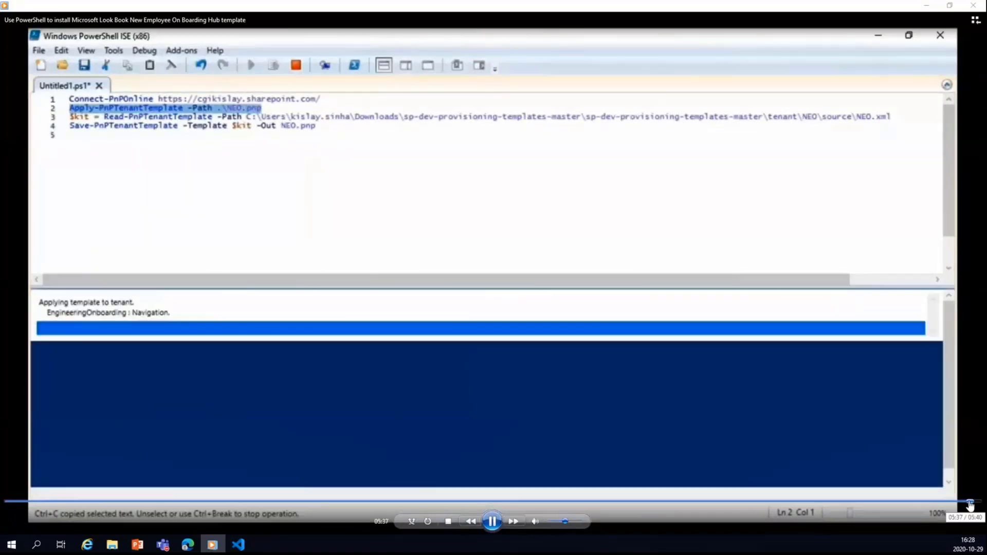
left_click(855, 502)
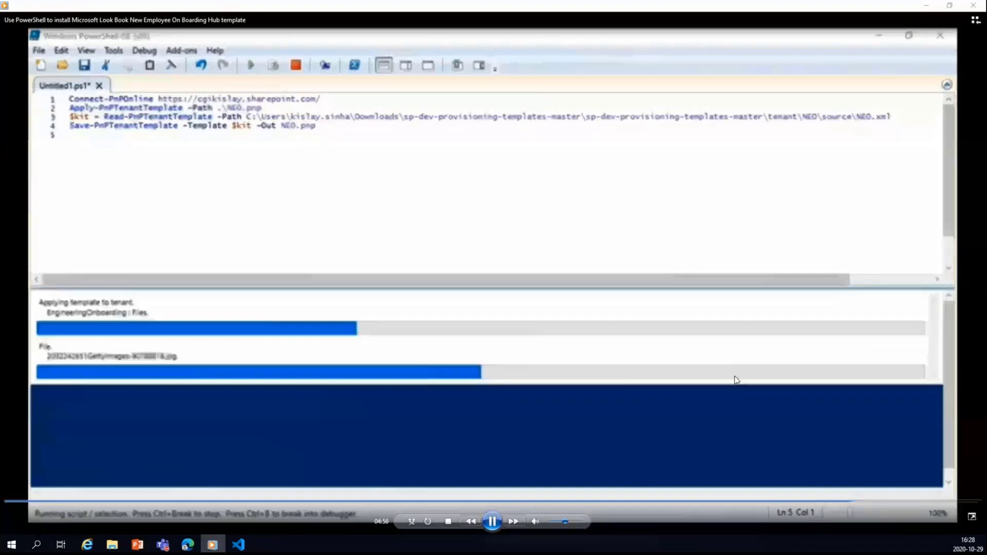
left_click(974, 501)
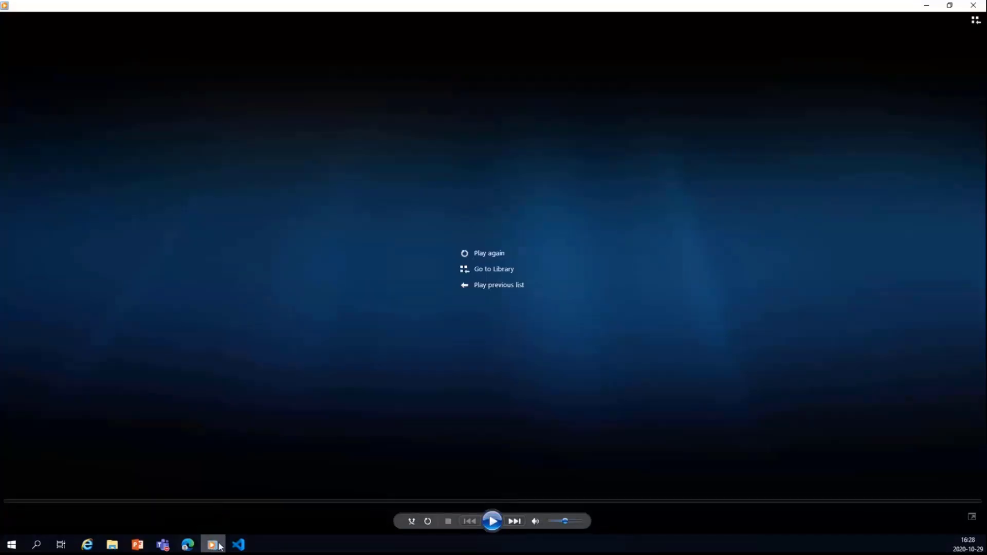
Step: Show PowerPoint's slide 3 Demo slide, then switch to the onboarding site in Edge
left_click(137, 546)
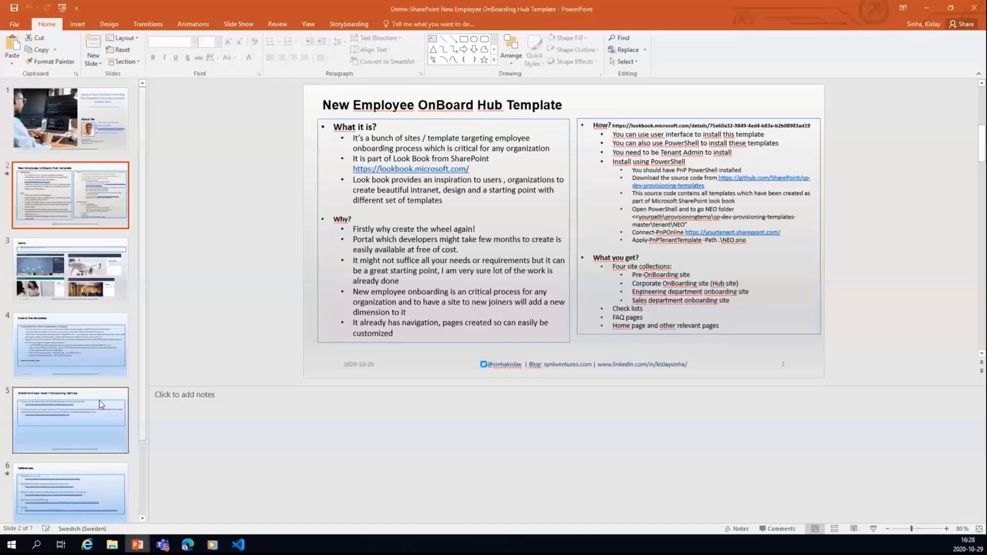
left_click(89, 293)
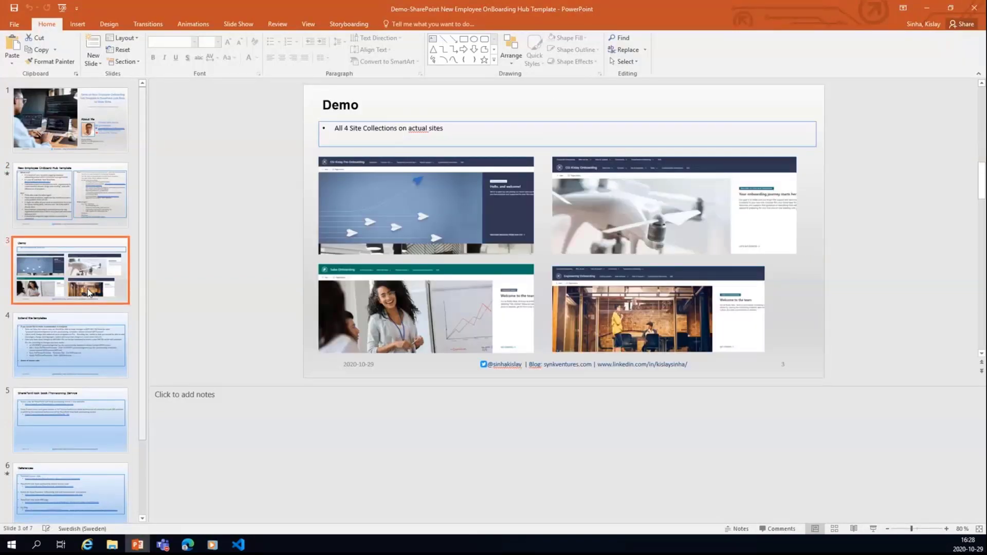
left_click(188, 545)
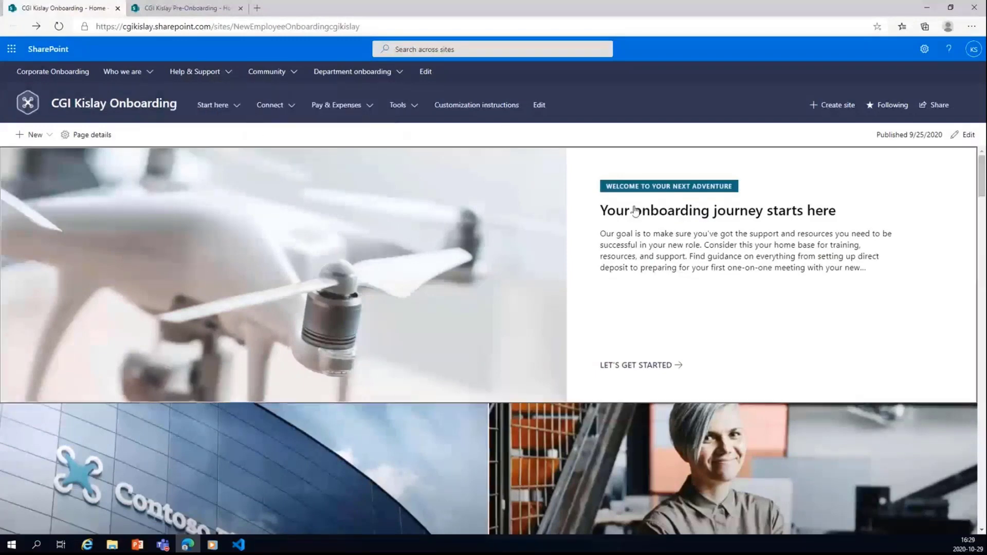
Step: Open the Start here page and scroll through its contact cards and New hire checklist
left_click(645, 366)
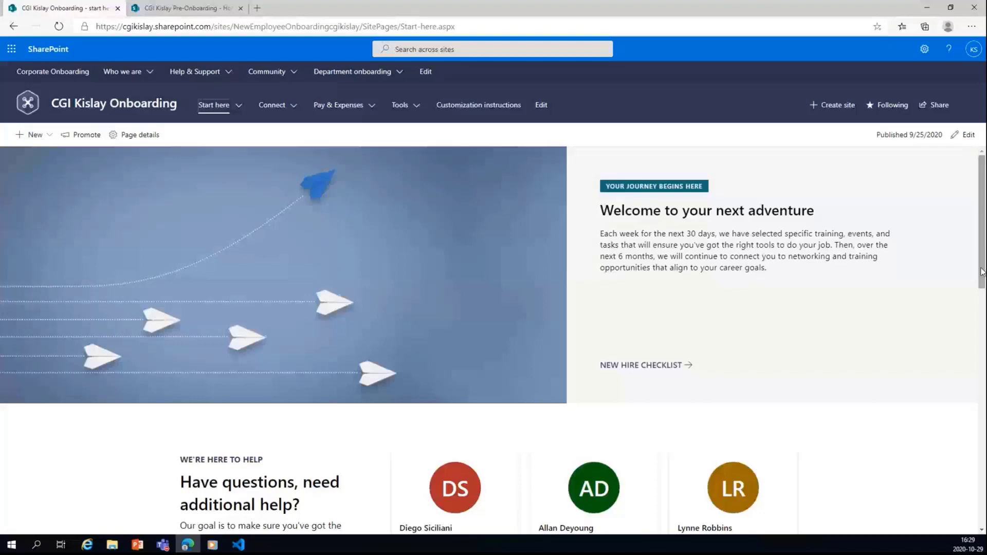
left_click_drag(982, 273, 982, 335)
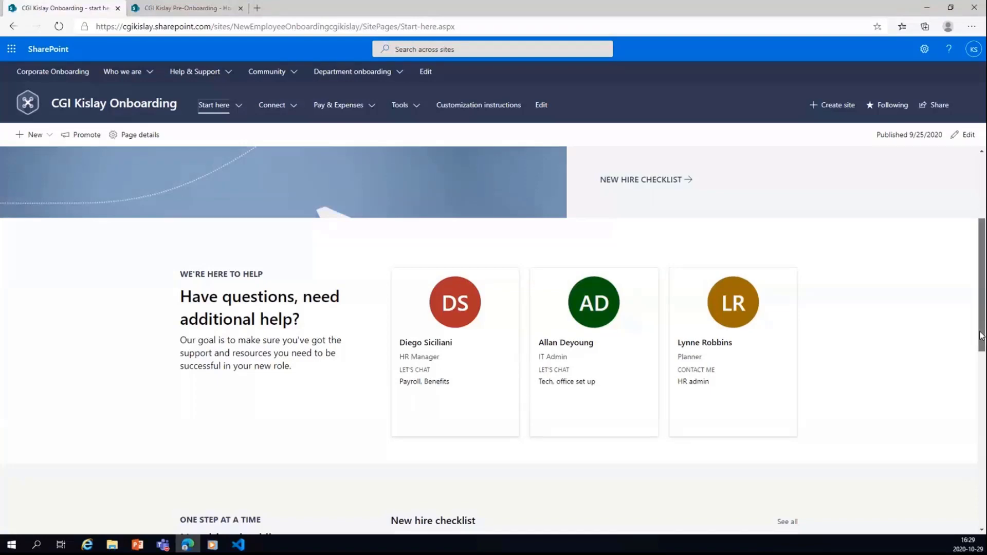
left_click_drag(982, 336, 976, 438)
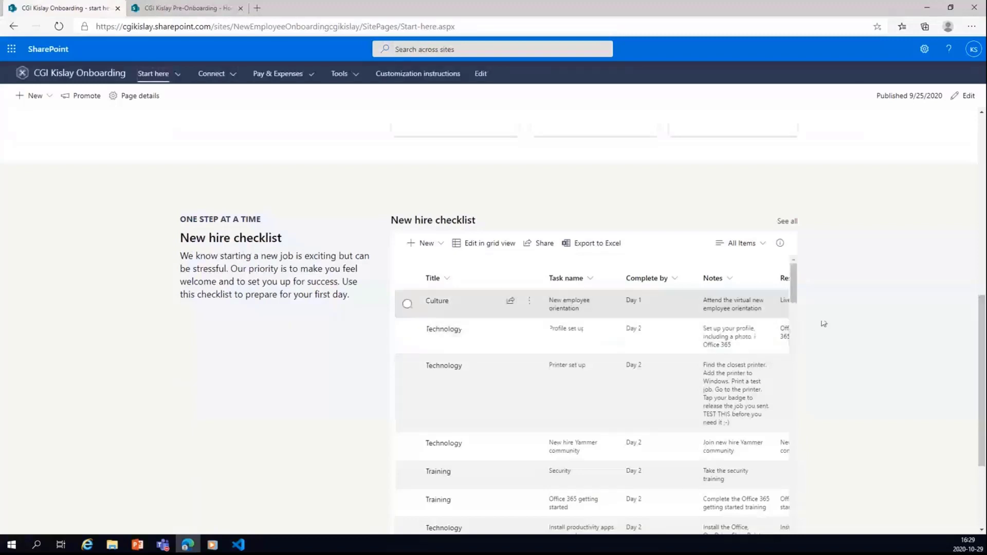
left_click_drag(983, 329, 980, 155)
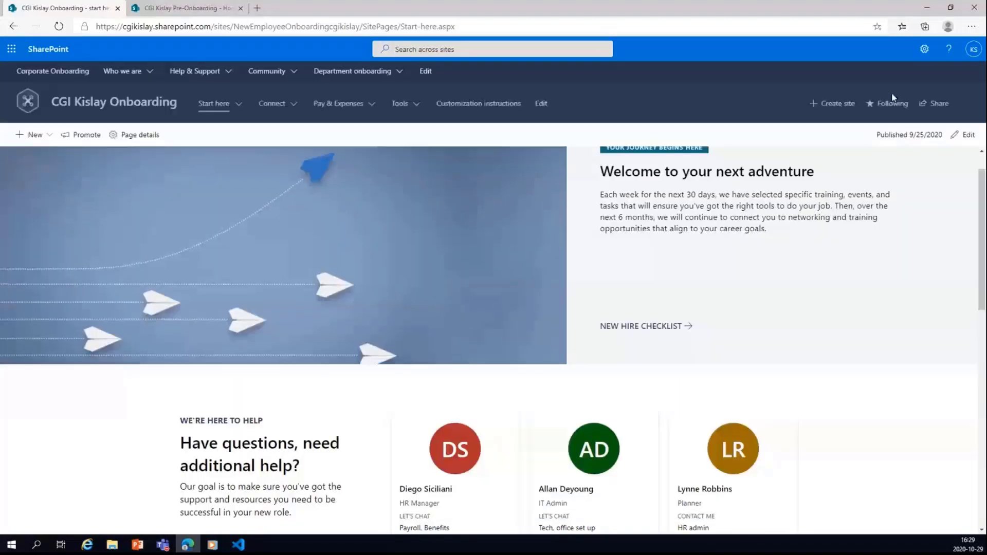
Step: Browse Site contents, open the Site Pages library in a new tab, and return Home
left_click(924, 49)
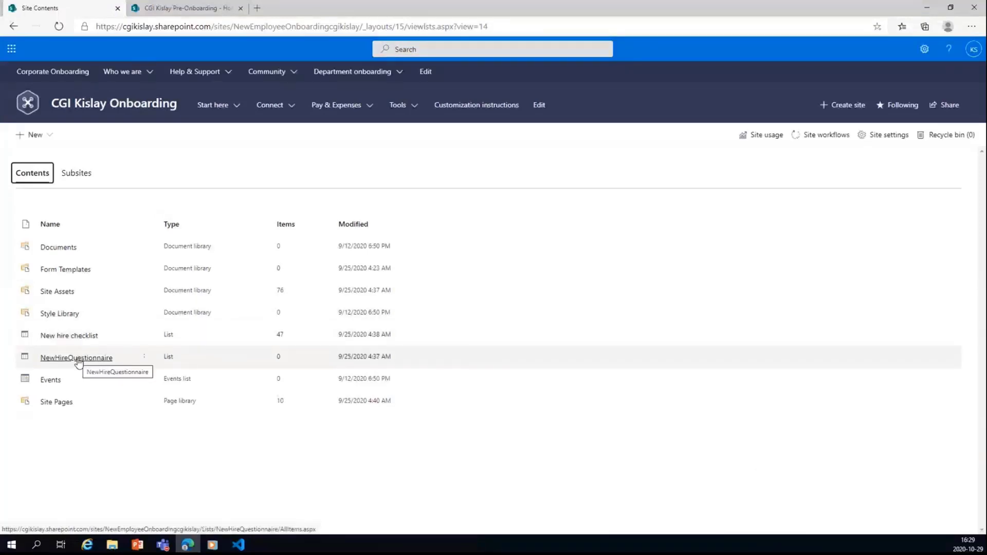
left_click(57, 402)
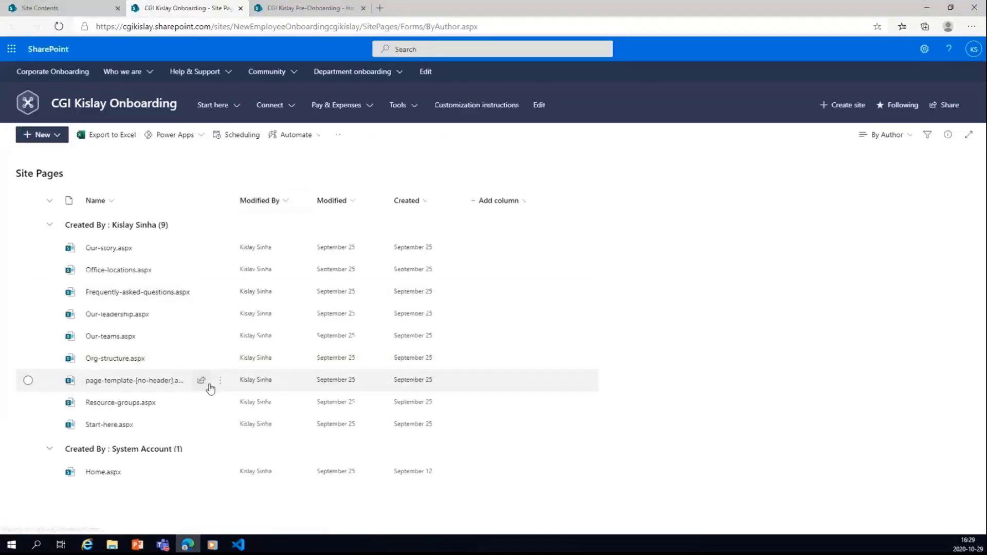
mouse_move(226, 104)
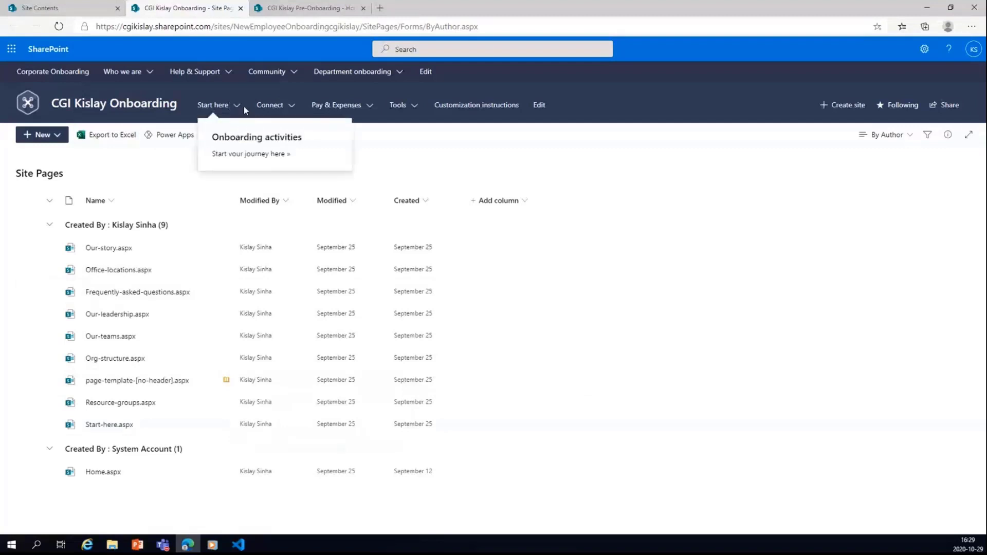
left_click(131, 108)
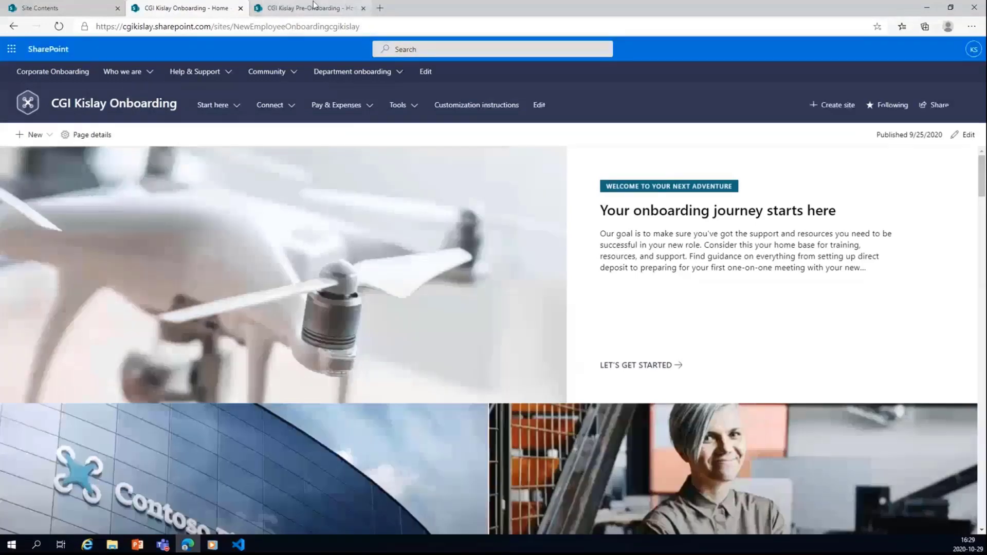
Step: On the Pre-Onboarding site, open the CEO welcome message on Our Leadership
left_click(314, 6)
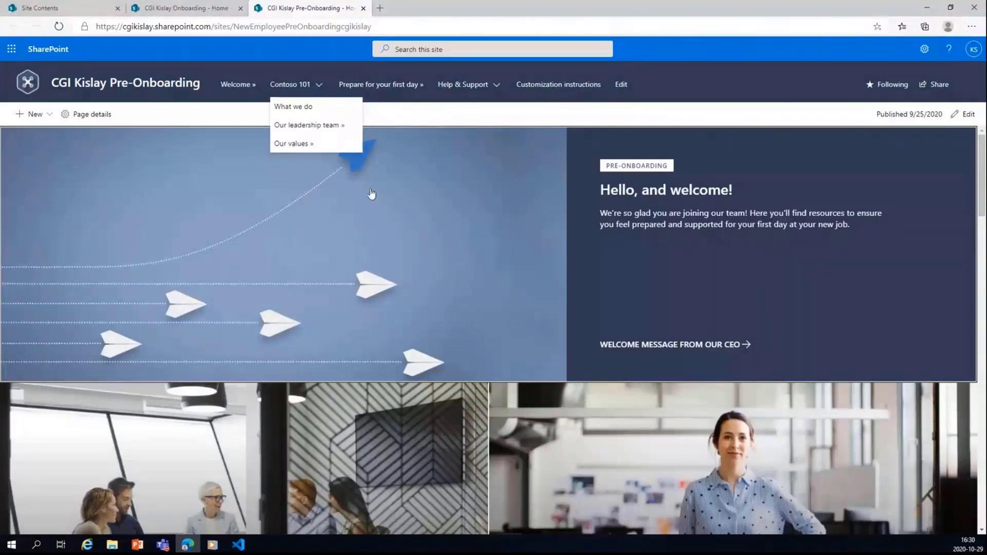
left_click(673, 344)
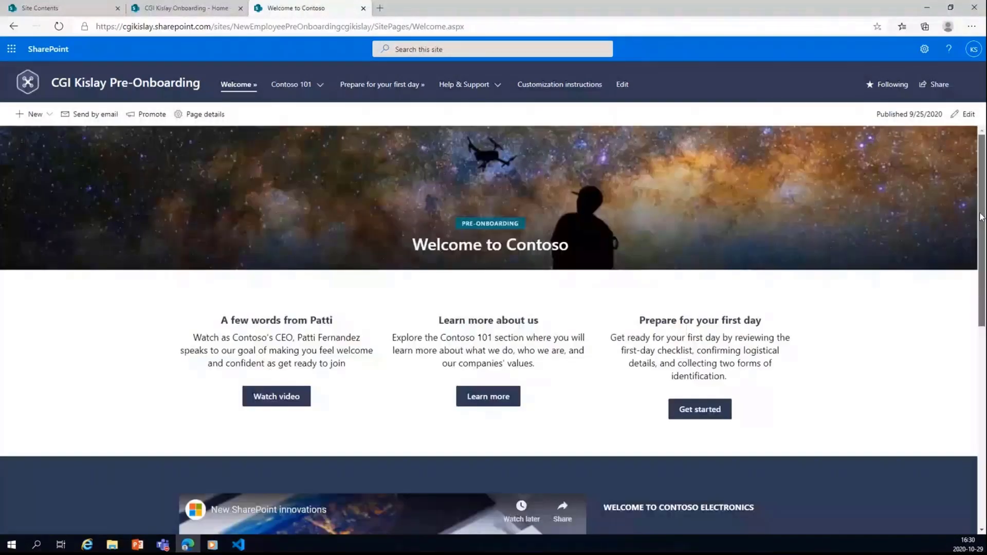
mouse_move(982, 216)
left_mouse_down()
mouse_move(979, 417)
mouse_move(980, 225)
left_mouse_up()
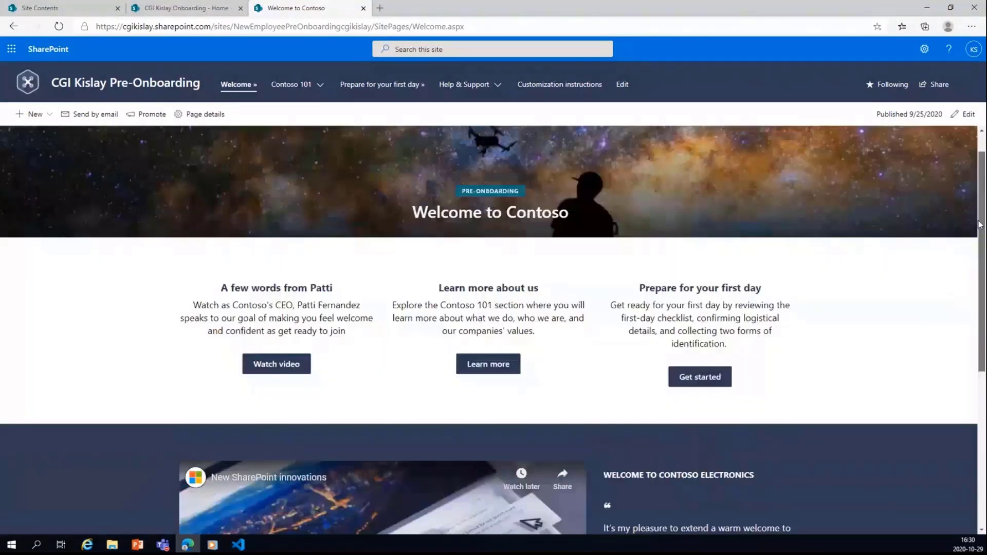
Step: Go to Contoso 101 > Our values, then return to the Onboarding home tab
left_click(319, 84)
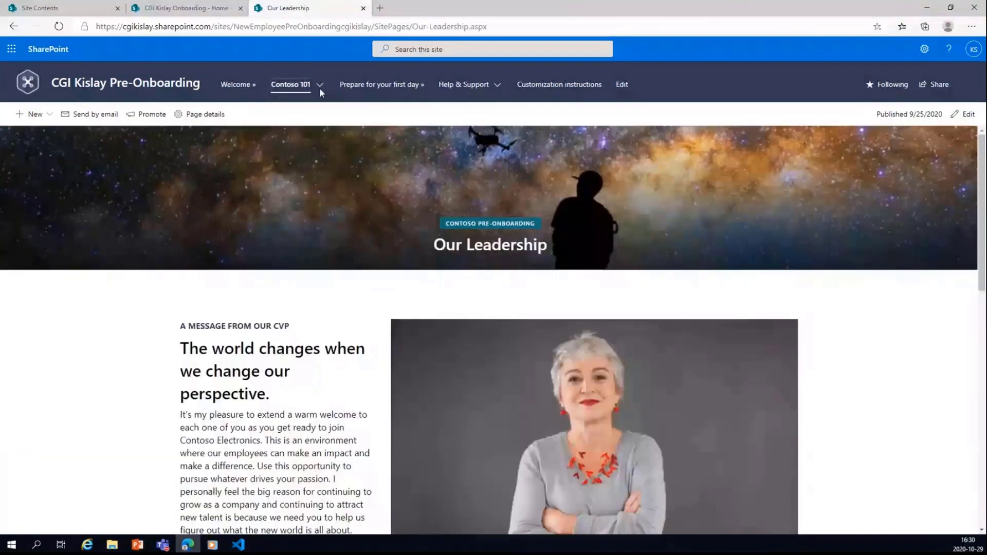
left_click(319, 87)
left_click(303, 149)
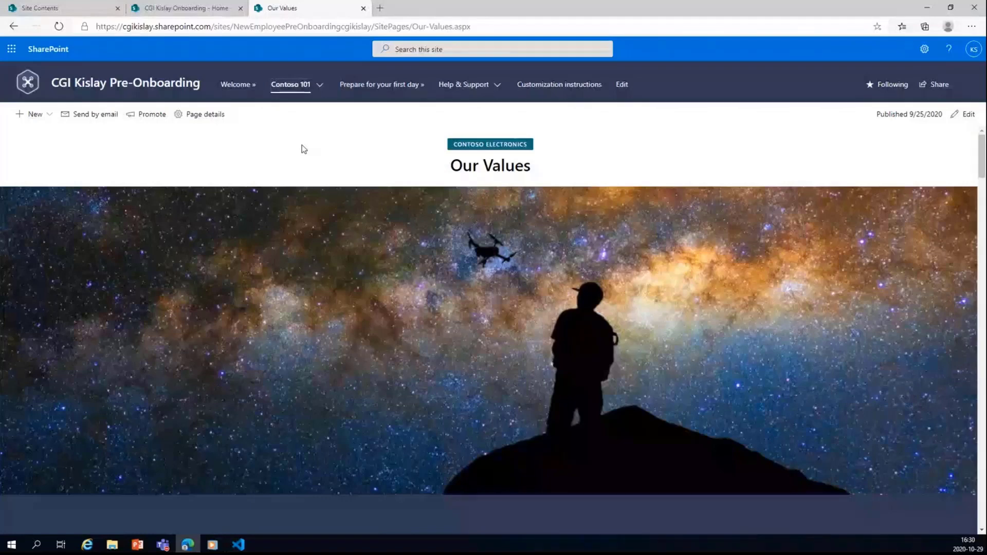
left_click(196, 4)
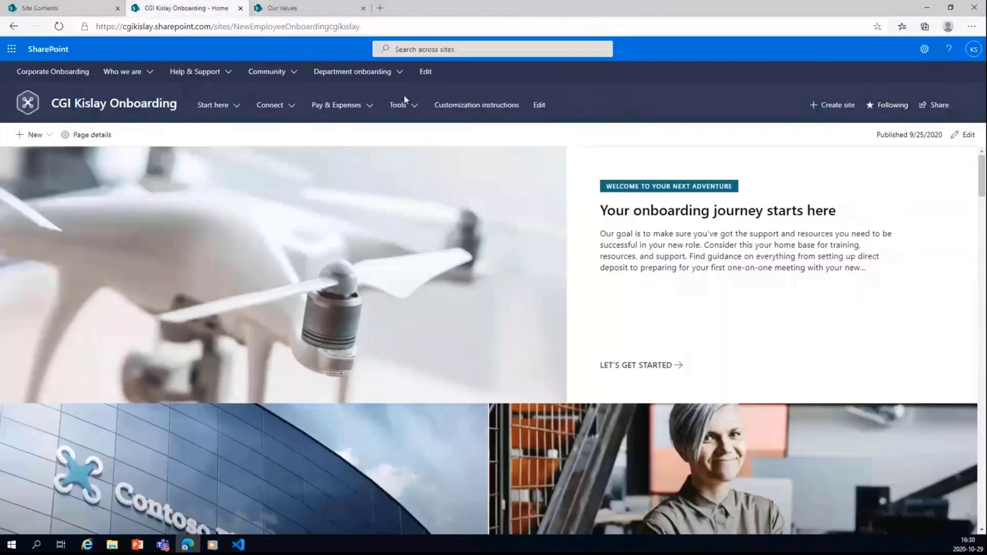
Step: Open the Engineering department onboarding site, scroll its home page, then return to PowerPoint
left_click(393, 74)
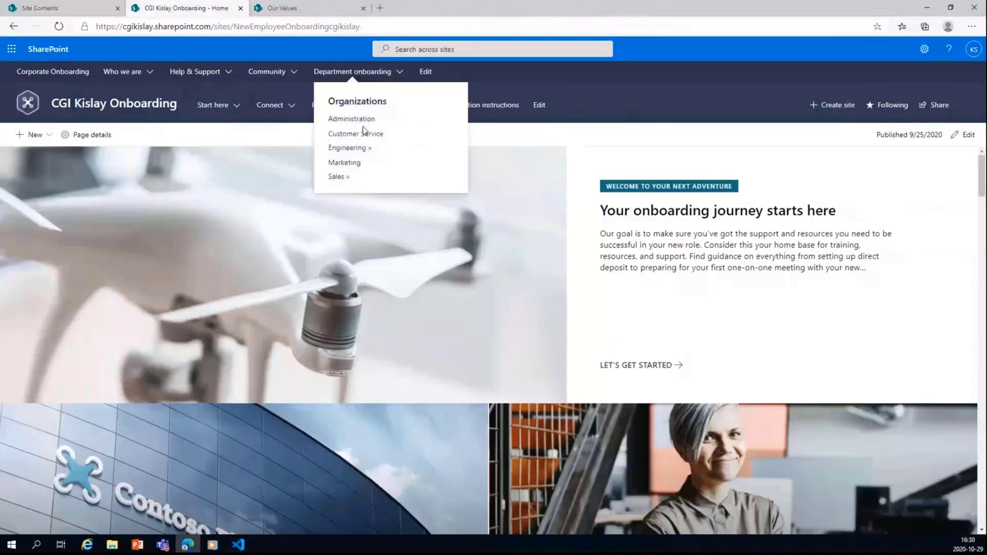
left_click(352, 149)
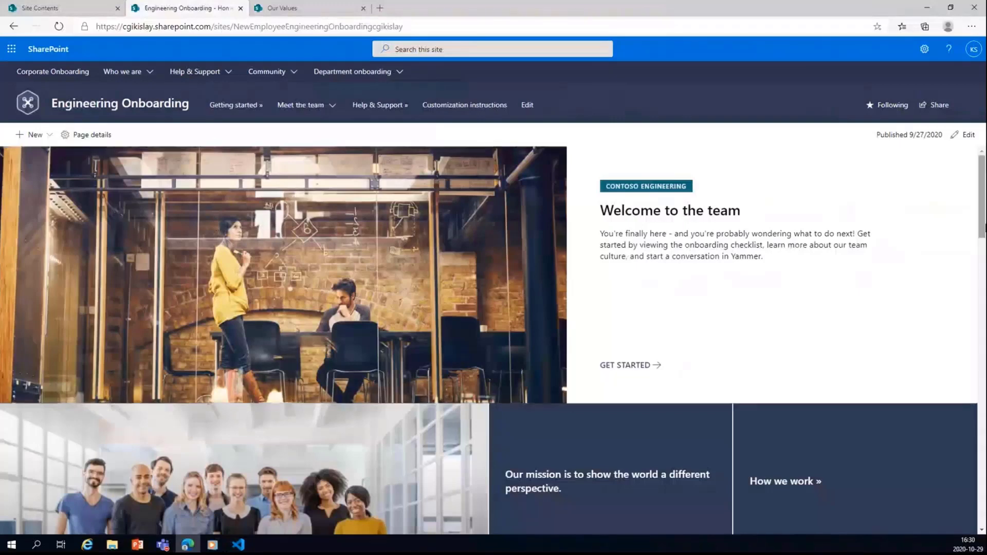
left_click_drag(981, 223, 975, 335)
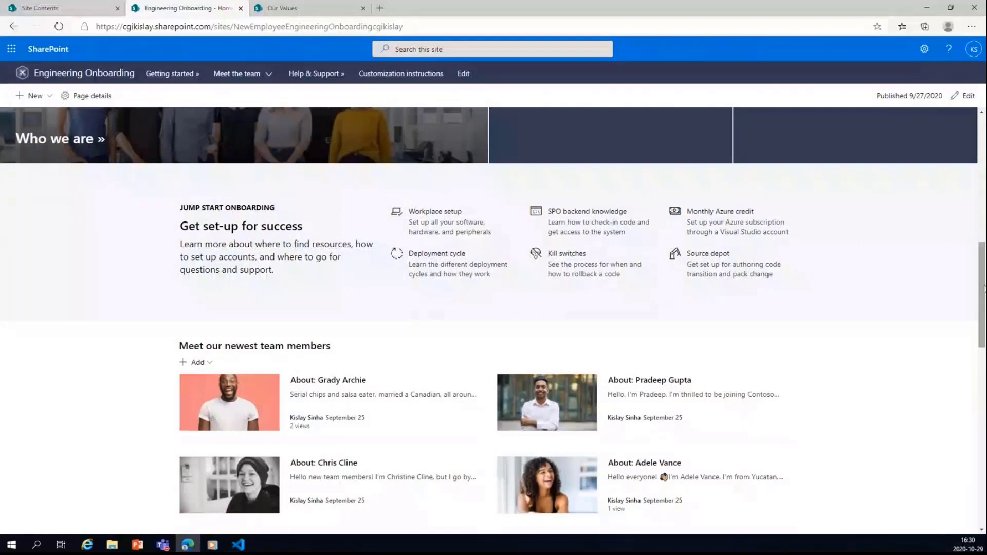
left_click_drag(985, 289, 976, 217)
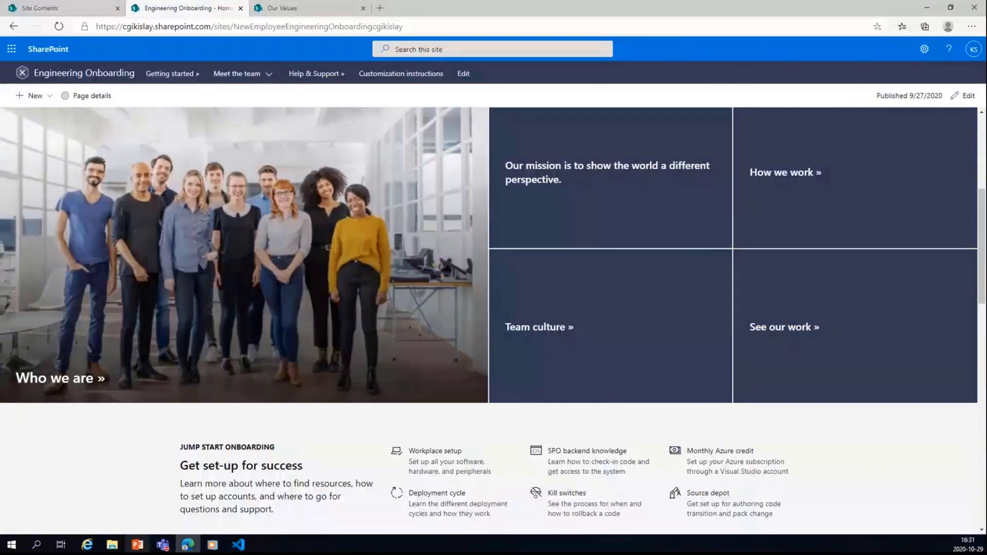
left_click(138, 544)
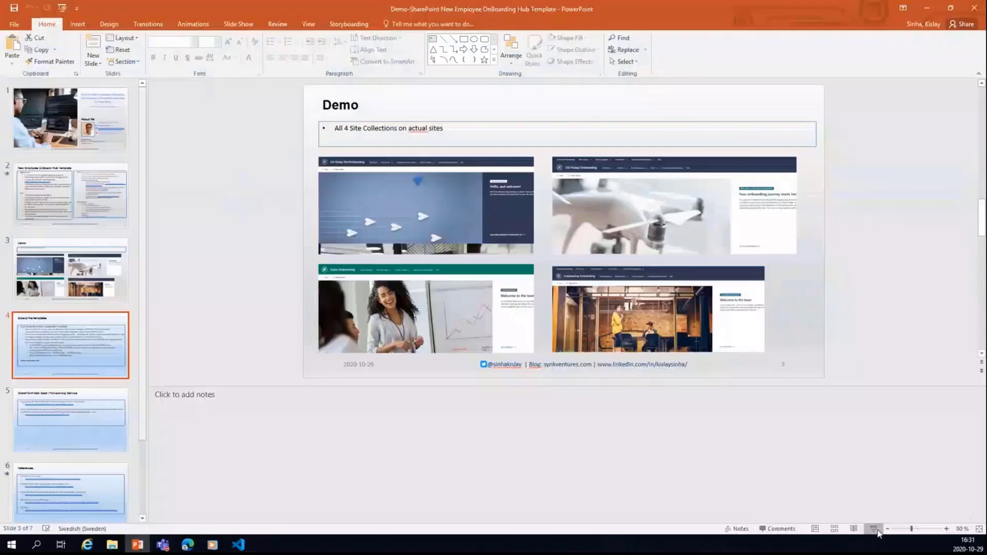
Step: Switch to the NEO.xml provisioning template in Visual Studio Code
left_click(238, 544)
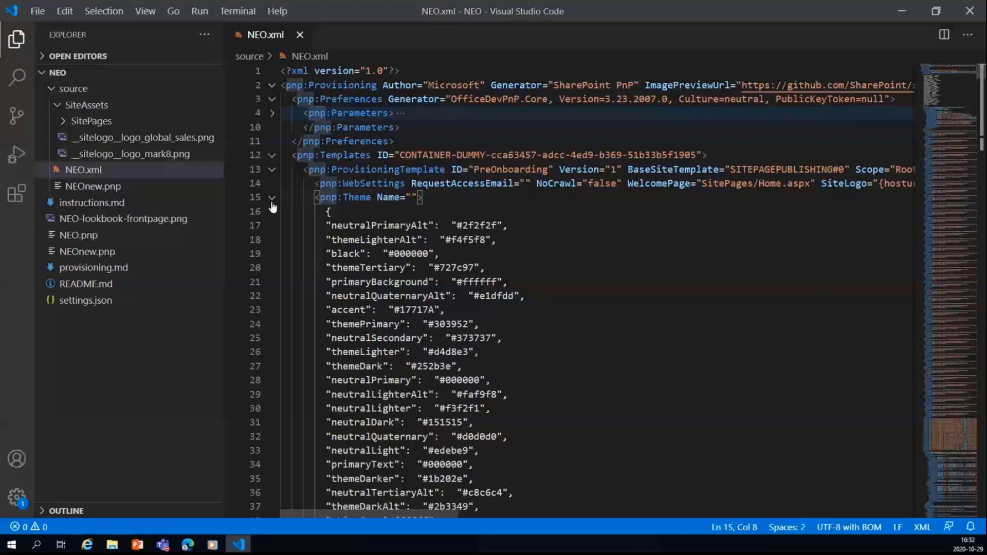
Step: Fold the pnp:Theme block on line 15 and jump down to around line 1030
left_click(272, 199)
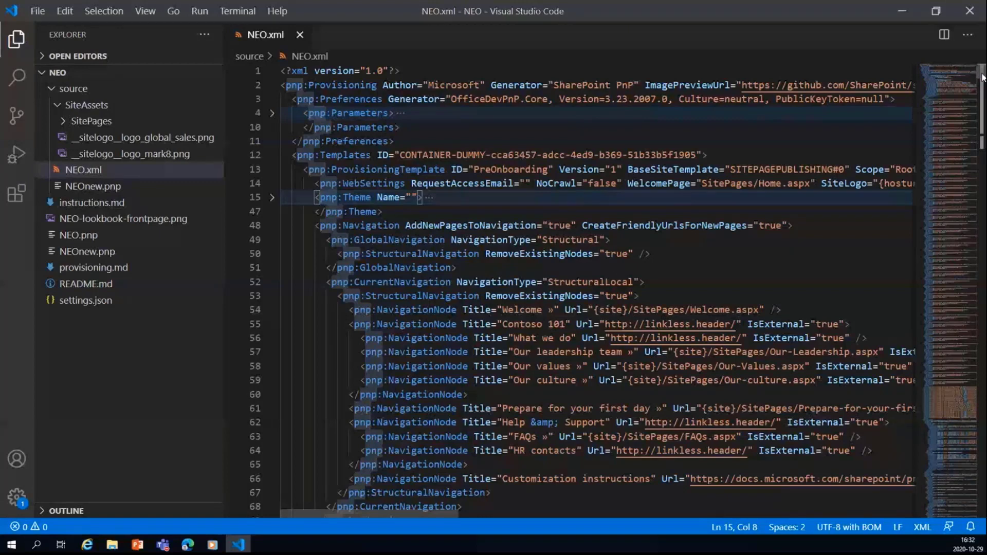
scroll(505, 342, "down", 20)
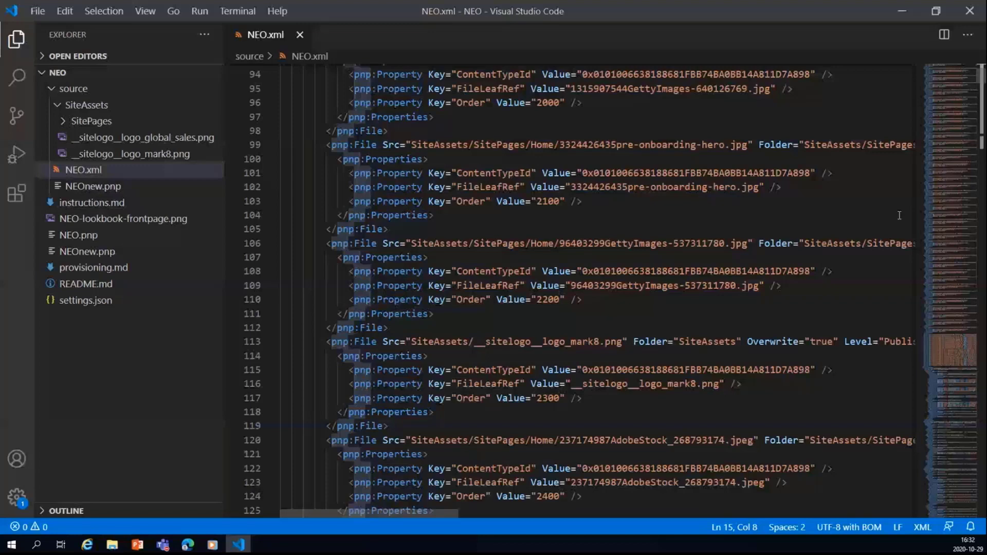
left_click(983, 150)
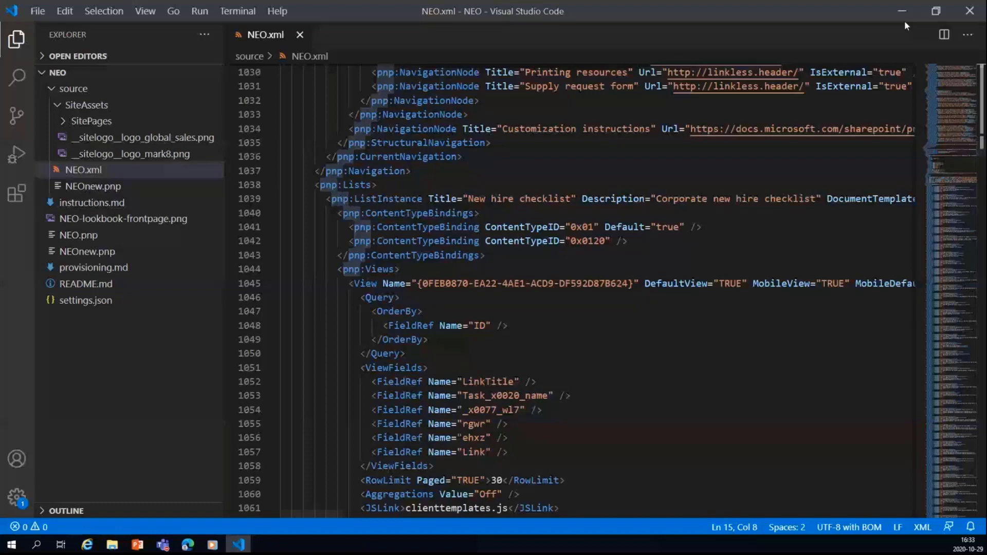
left_click(58, 111)
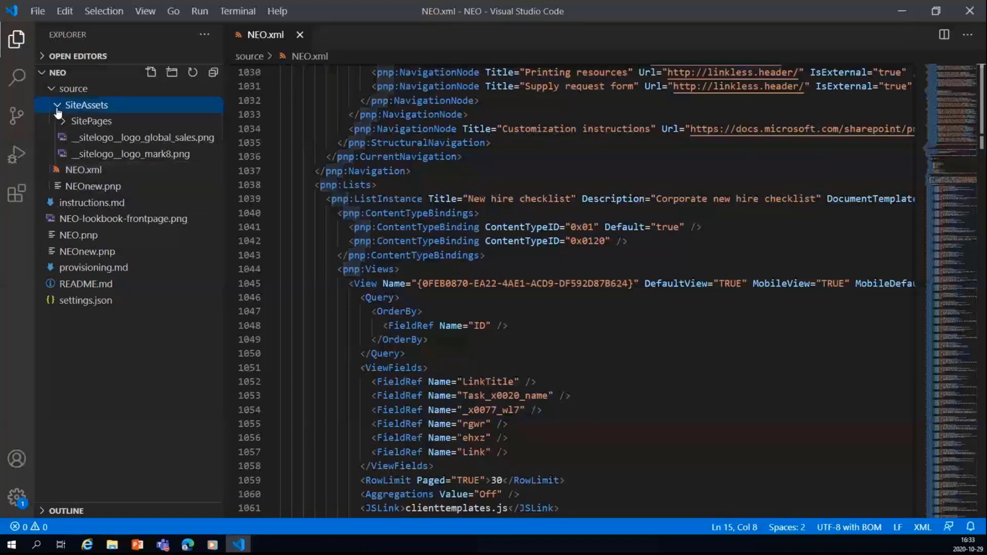
left_click(72, 121)
left_click(112, 235)
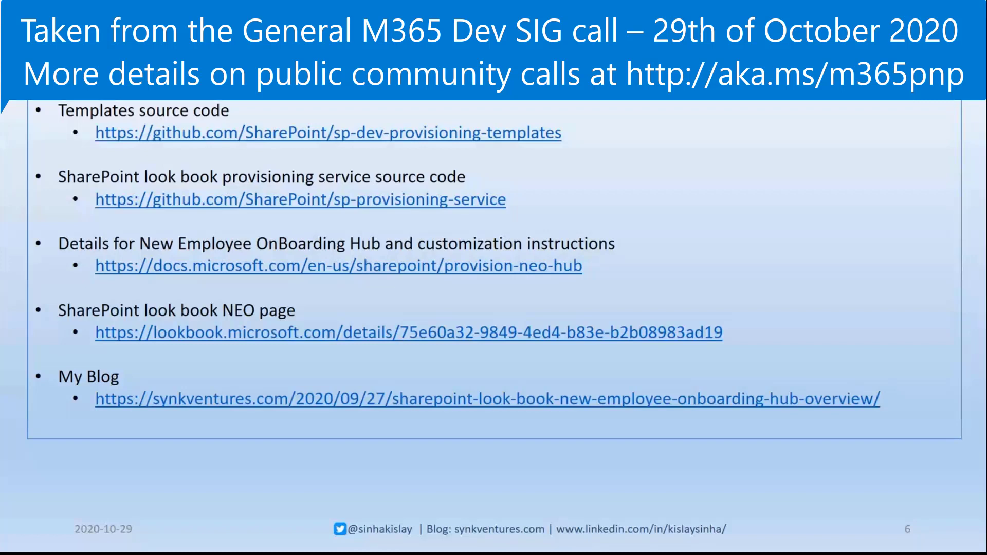
Step: Advance the slide show to the closing thank-you slide 7
key("Right")
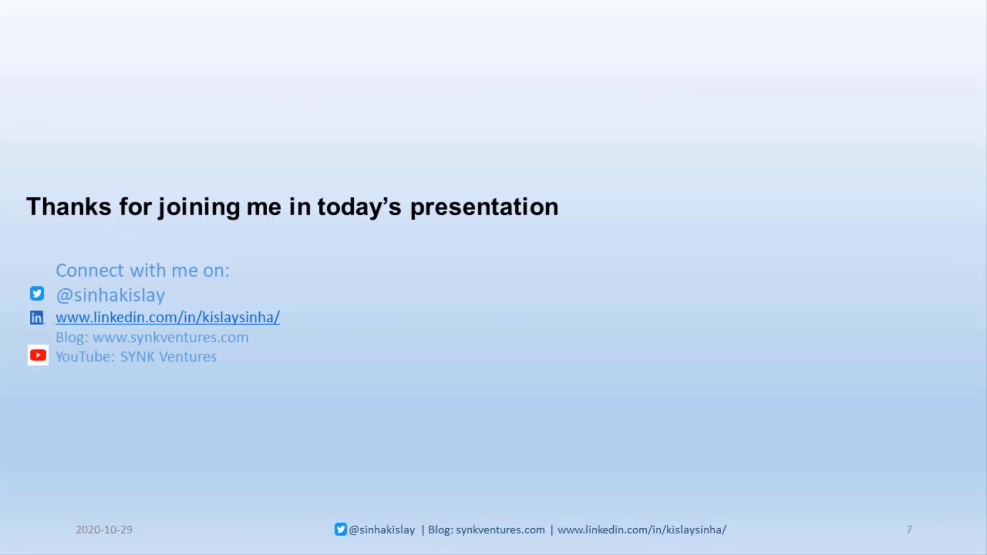